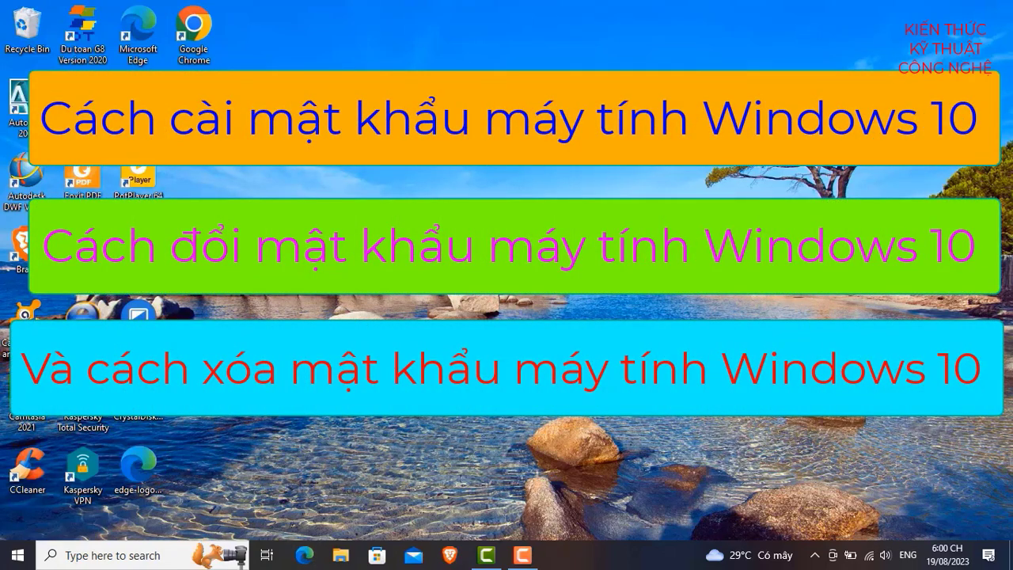
# Step: Open the Settings app from the Start menu and go to Accounts
pyautogui.click(15, 557)
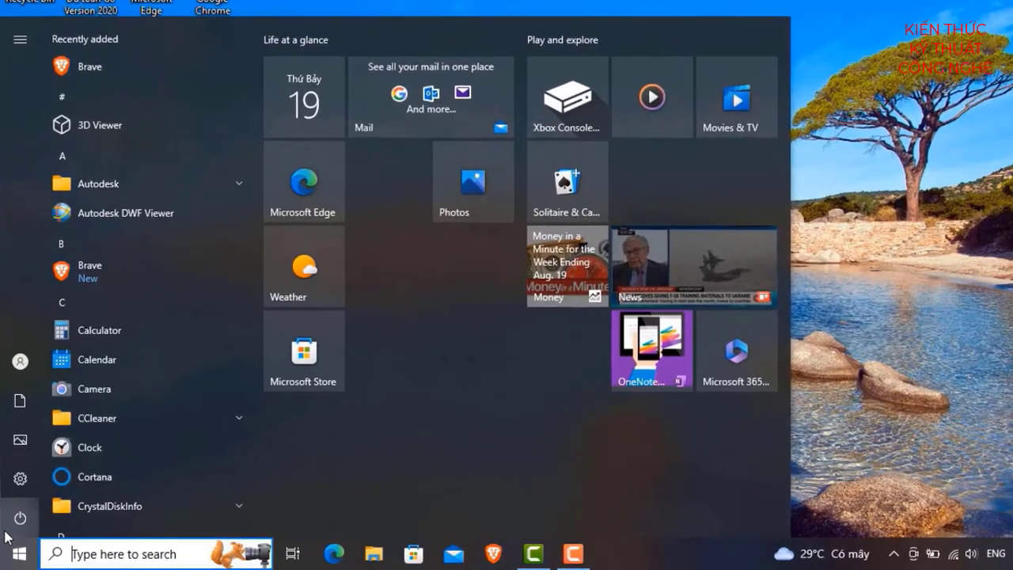
pyautogui.moveTo(16, 504)
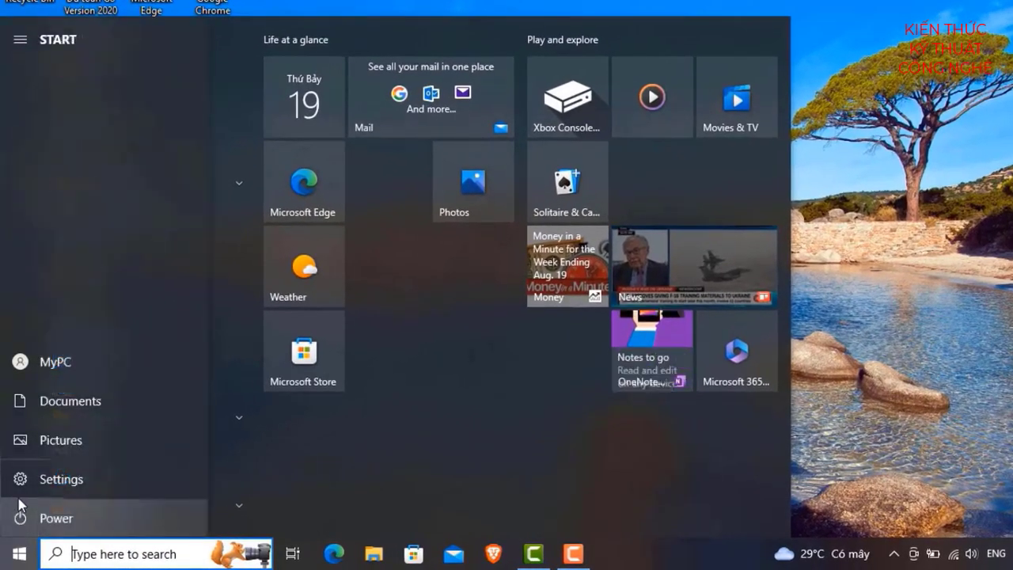
pyautogui.click(78, 480)
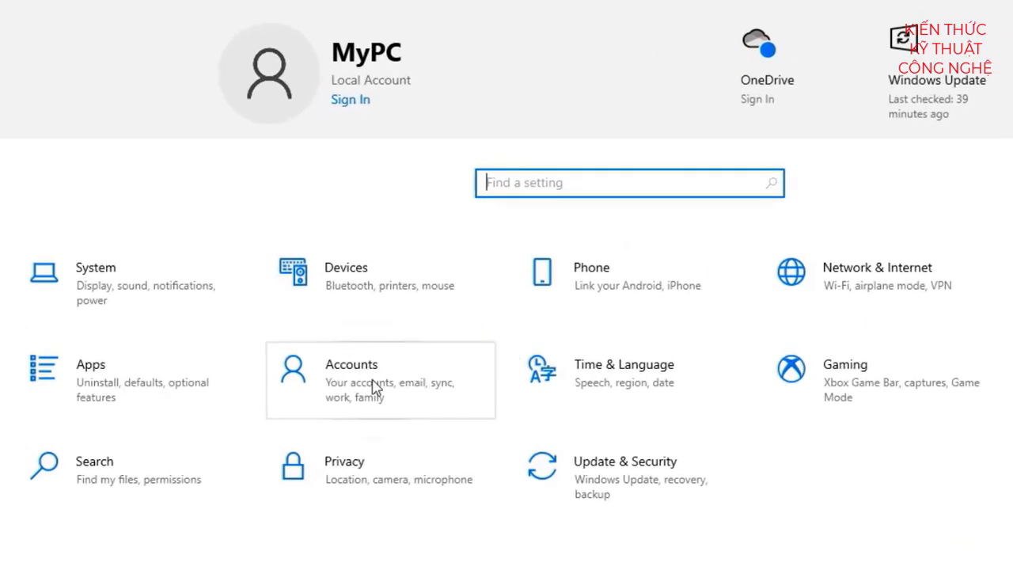
pyautogui.click(374, 380)
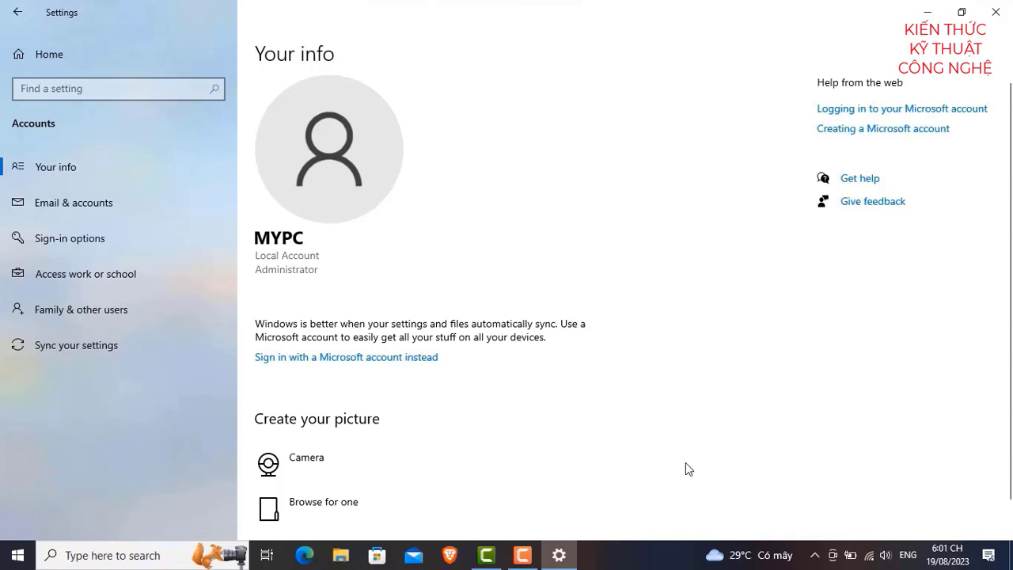
# Step: Switch keyboard input to English, then expand Password under Sign-in options
pyautogui.click(815, 555)
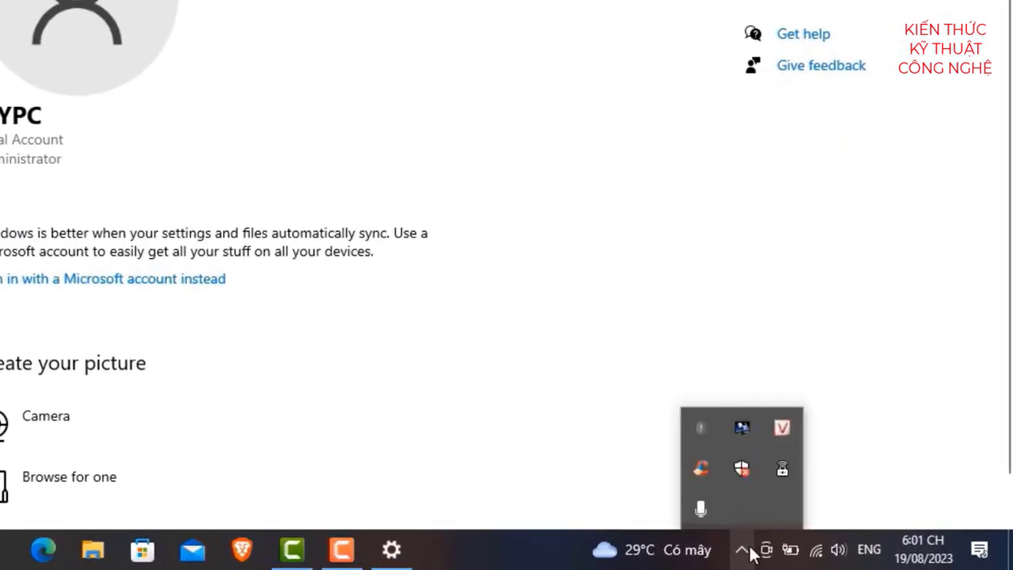
pyautogui.click(783, 428)
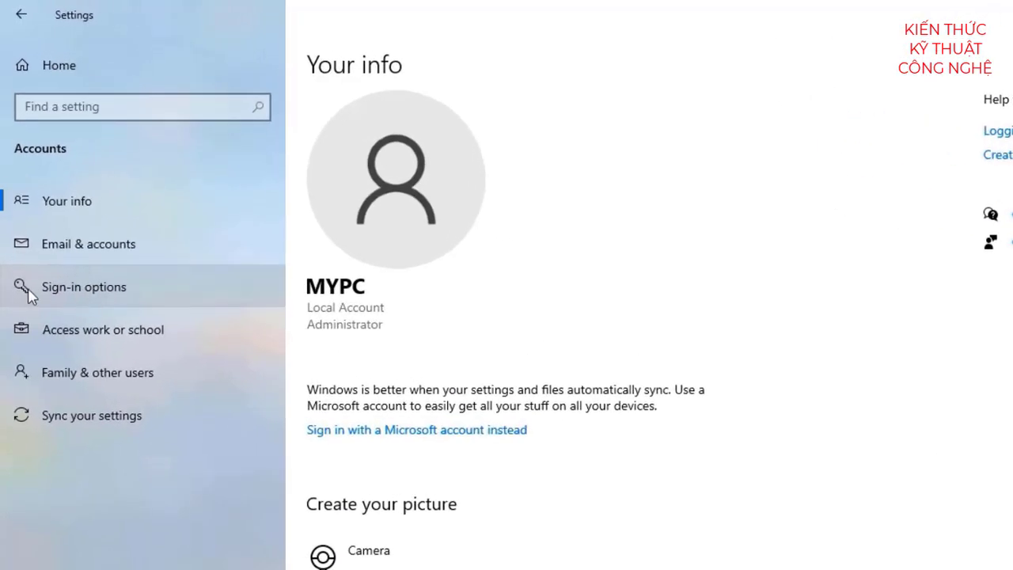
pyautogui.click(122, 288)
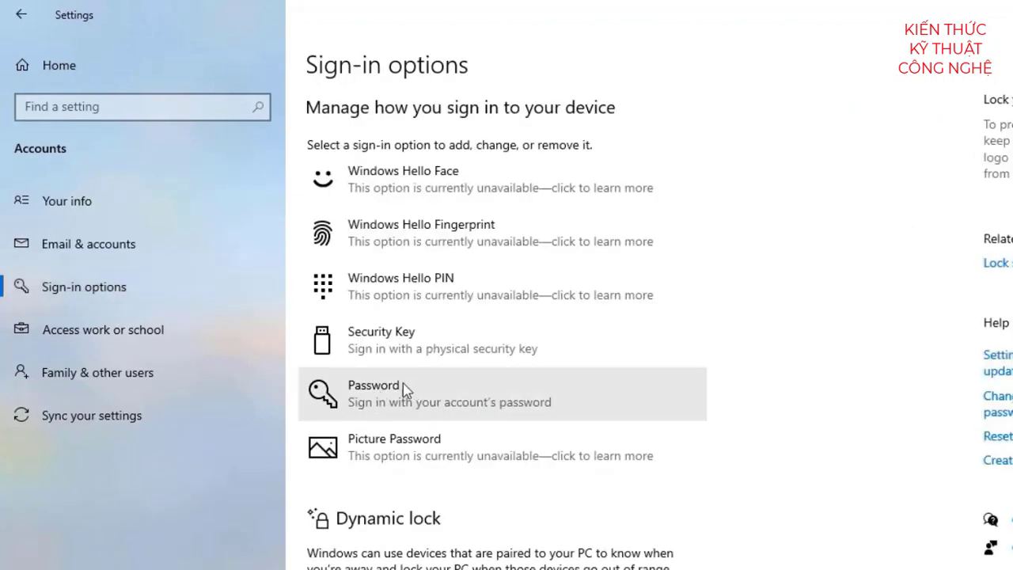
pyautogui.click(448, 395)
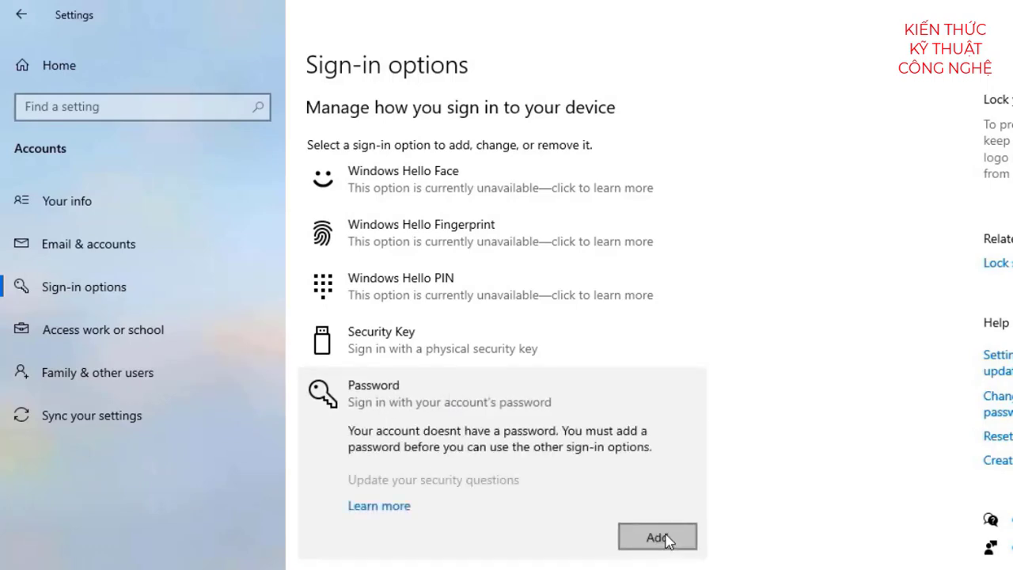
# Step: Start adding a password, then enter and confirm the new password, revealing both to check they match
pyautogui.click(668, 540)
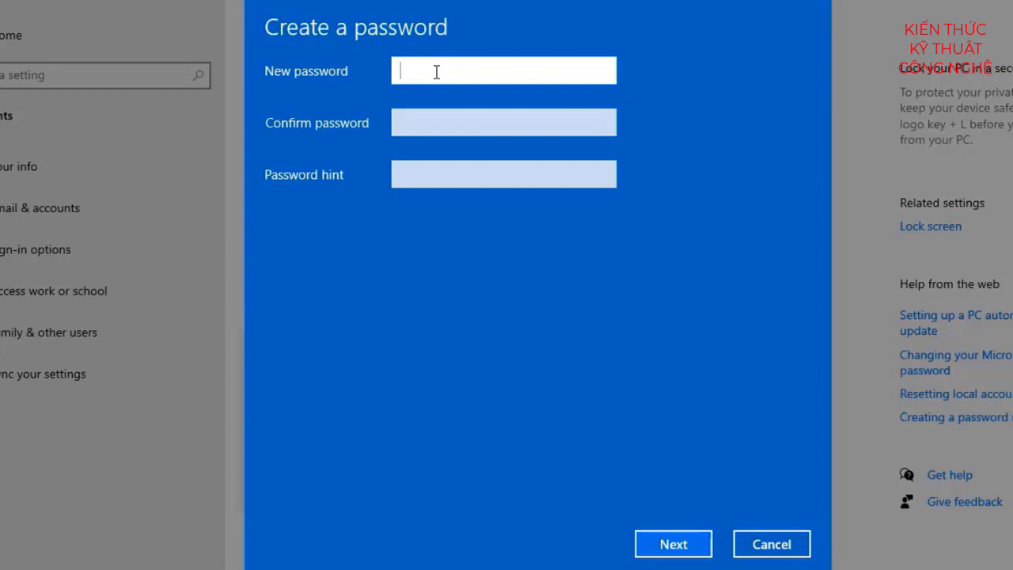
pyautogui.hotkey('ctrl', 'v')
pyautogui.write('**')
pyautogui.click(604, 73)
pyautogui.click(416, 122)
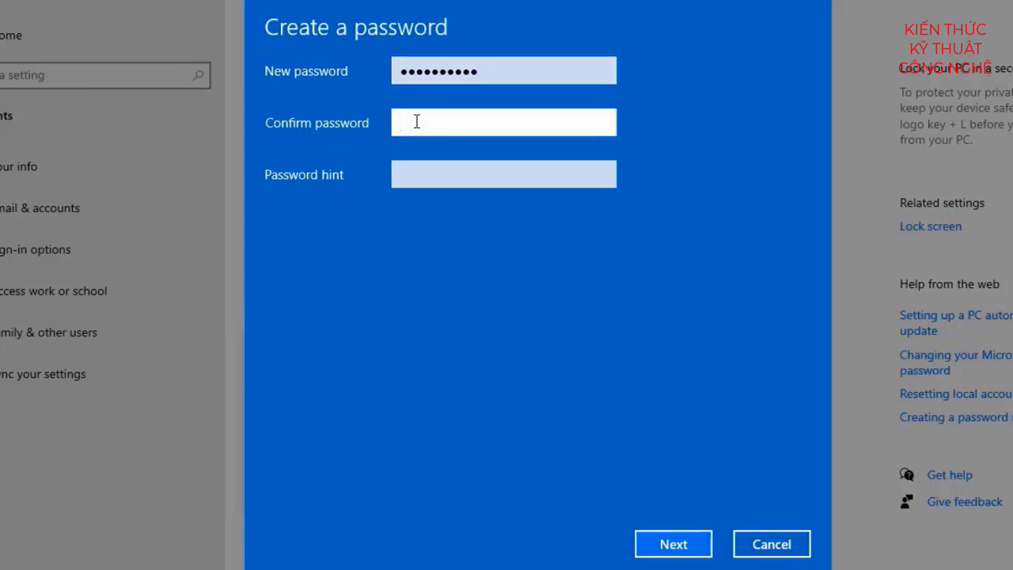
pyautogui.write('12345678901')
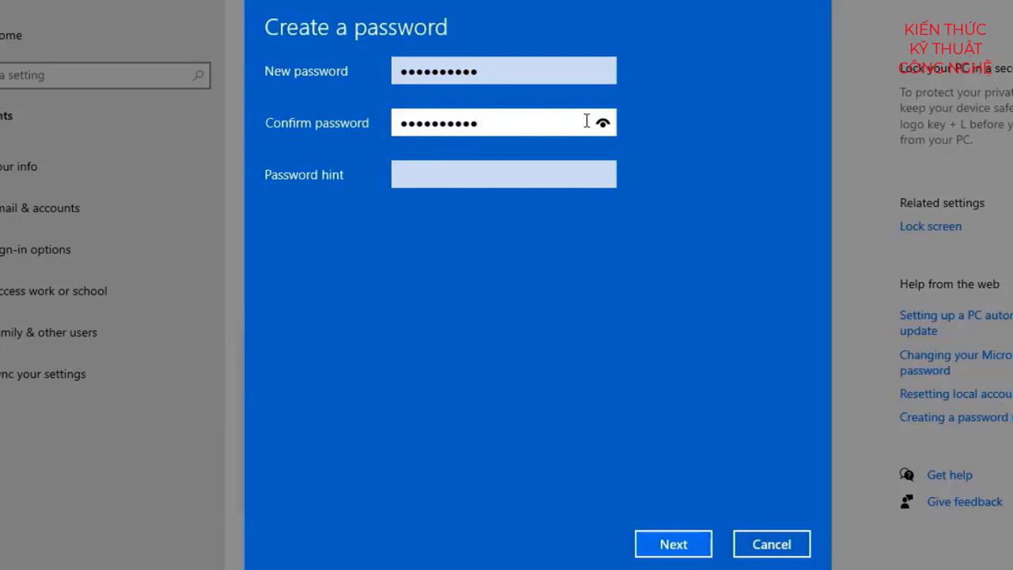
pyautogui.click(603, 124)
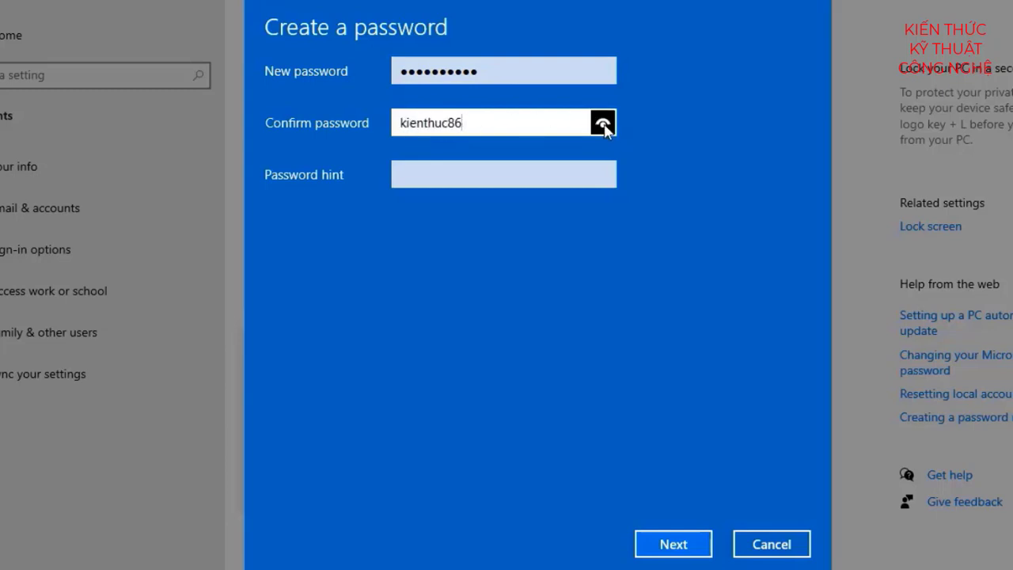
# Step: Add the password hint 'bai hoc' and finish saving the new password
pyautogui.click(420, 179)
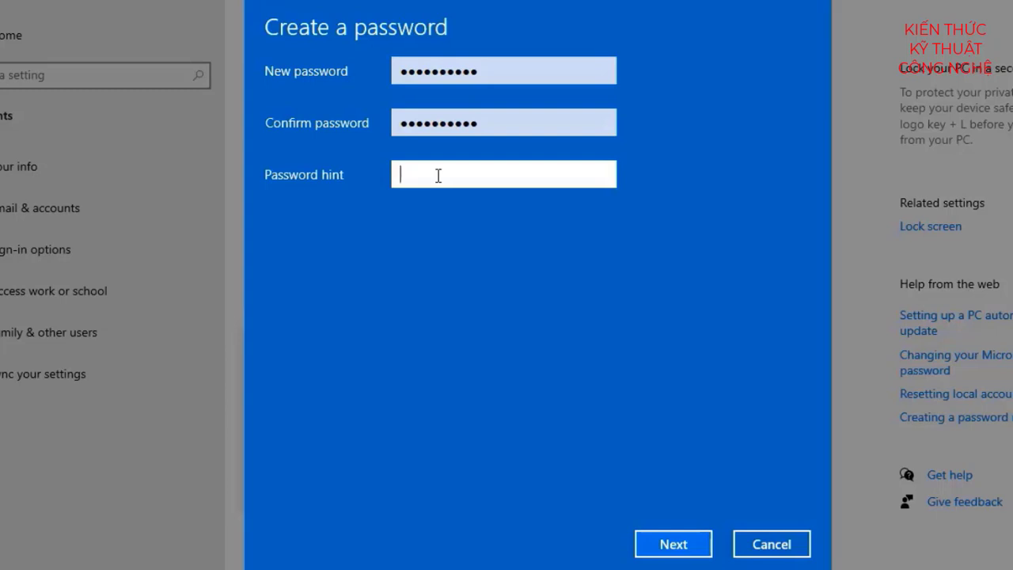
pyautogui.write('bai hoc')
pyautogui.click(662, 547)
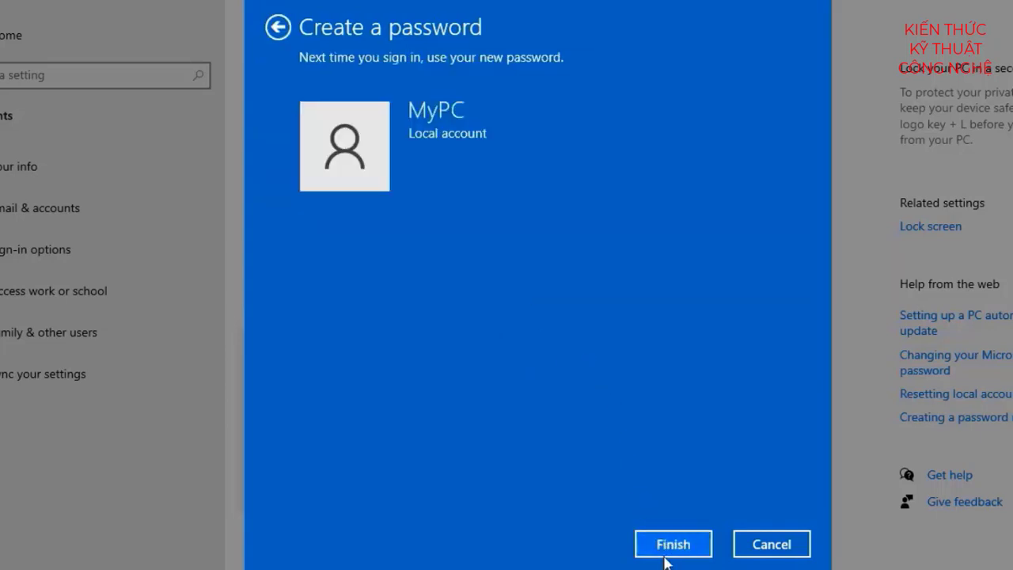
pyautogui.click(670, 546)
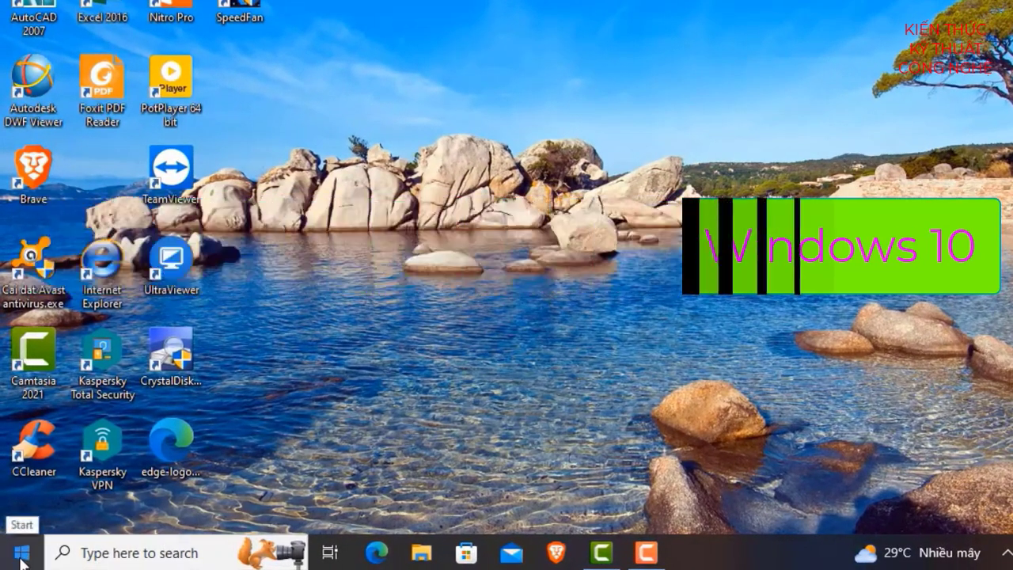
# Step: Reopen Settings > Accounts > Sign-in options and expand Password, scrolling down to the Change button
pyautogui.click(21, 557)
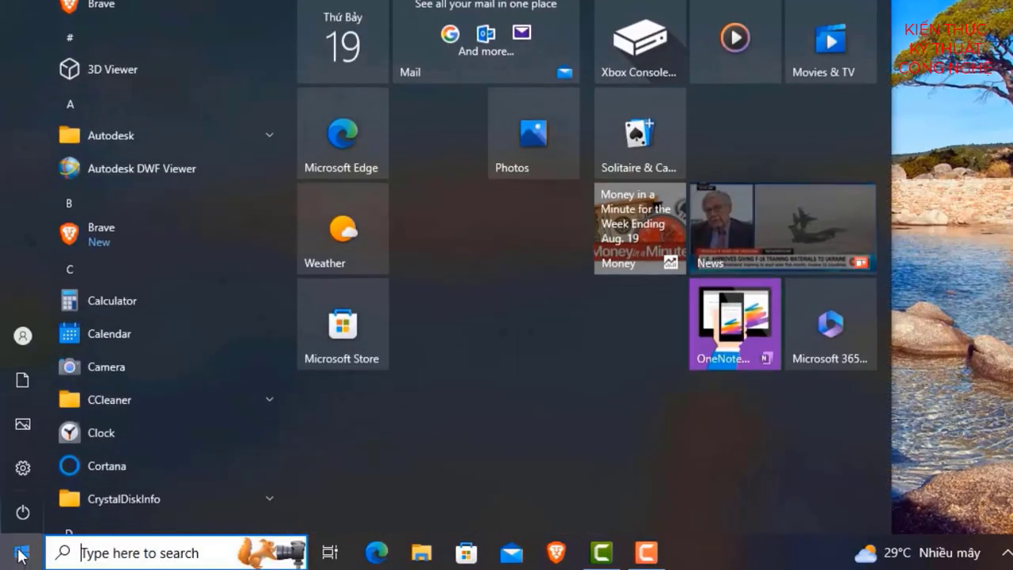
pyautogui.click(42, 470)
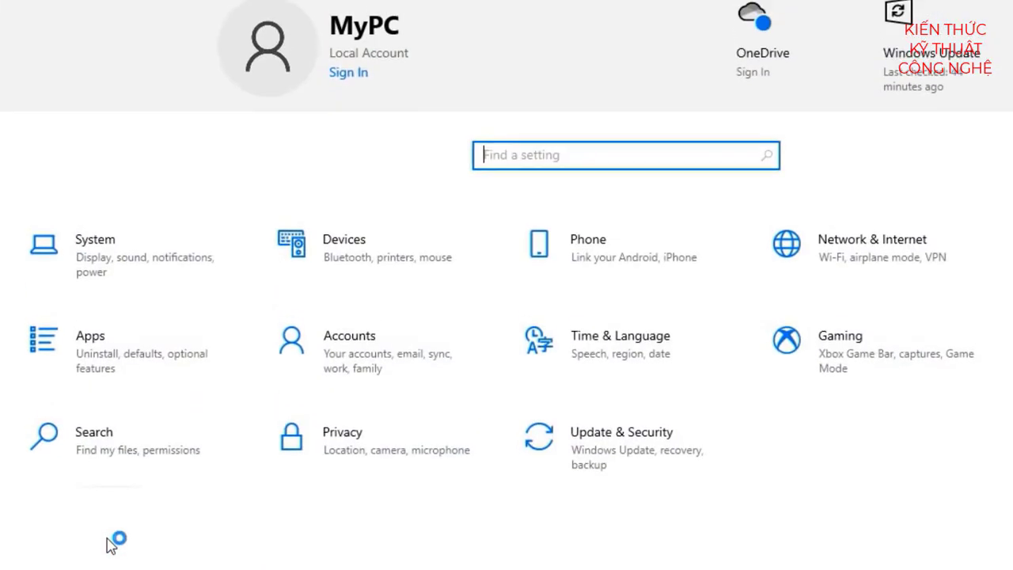
pyautogui.click(364, 358)
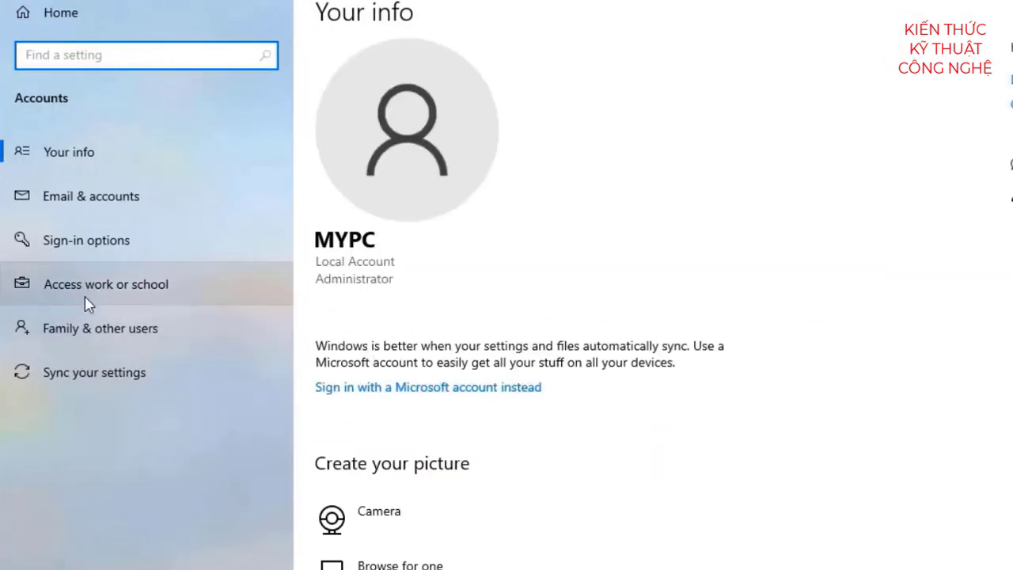
pyautogui.click(95, 247)
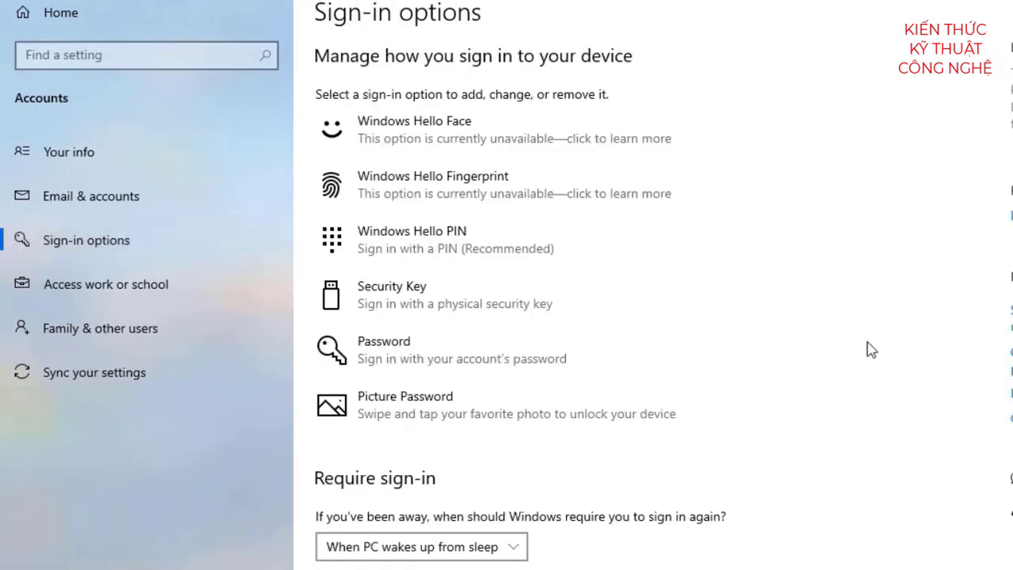
pyautogui.click(428, 356)
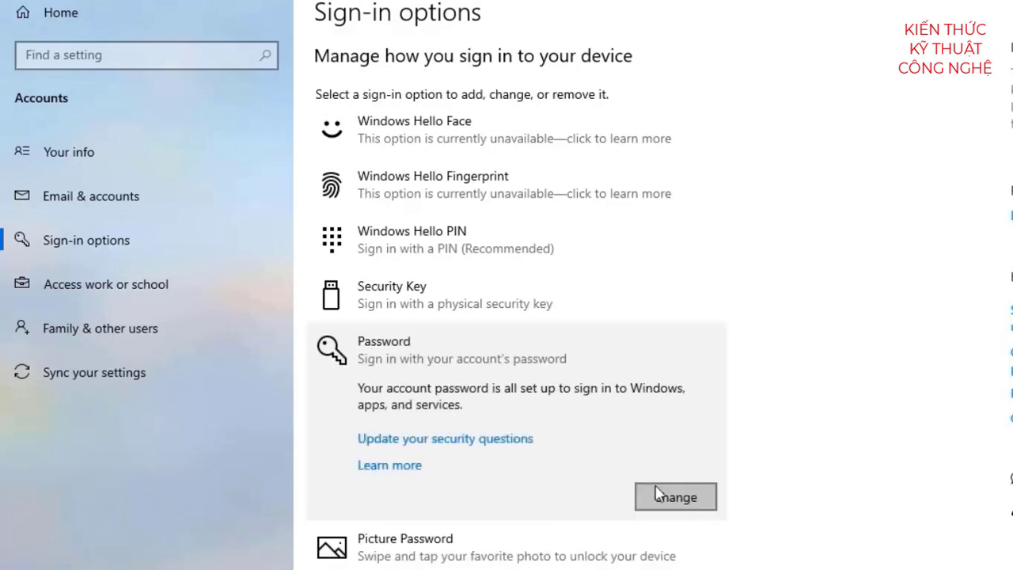
pyautogui.scroll(-2, 742, 413)
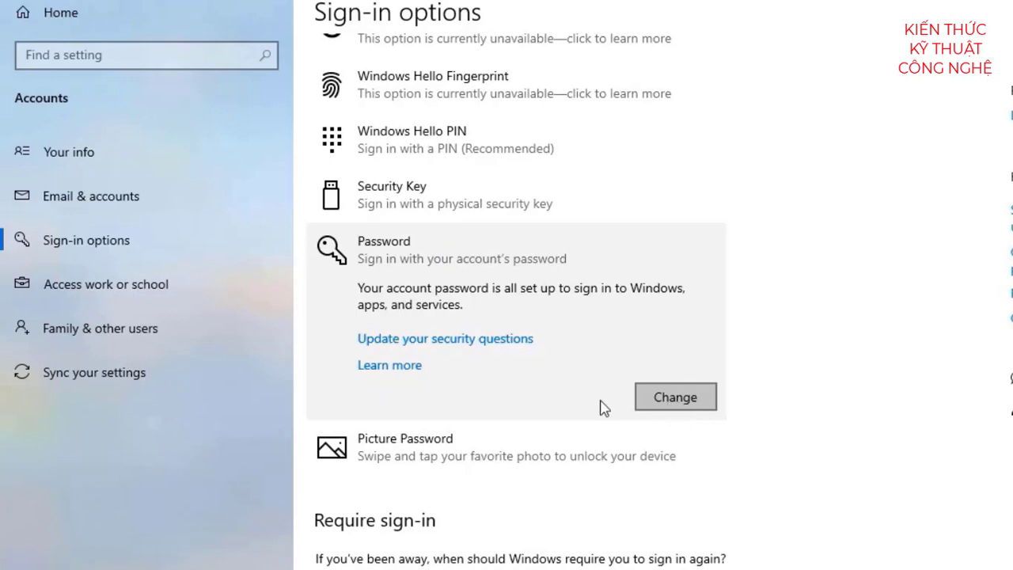
# Step: Begin changing the password and verify the current account password
pyautogui.click(677, 398)
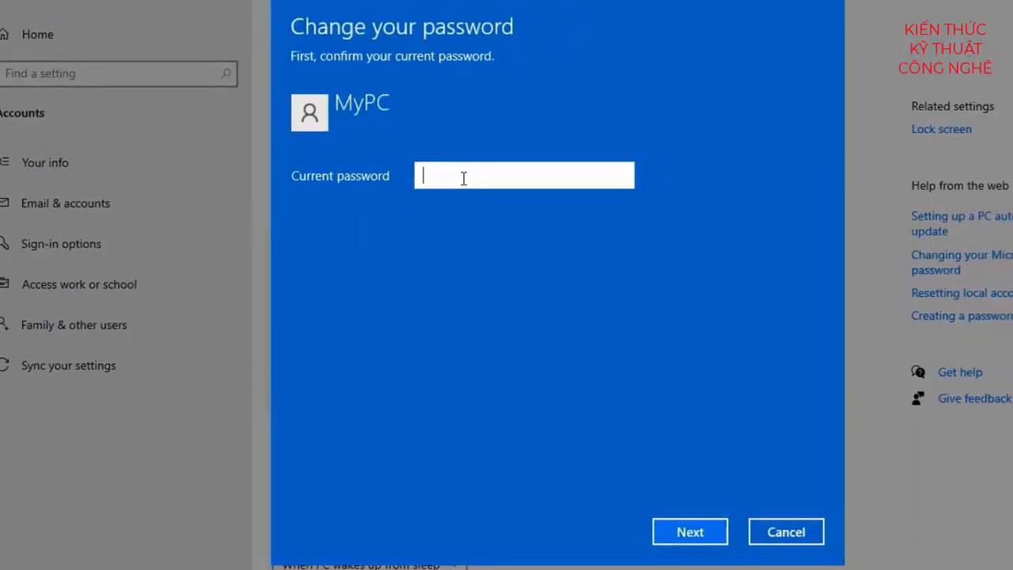
pyautogui.write('**********')
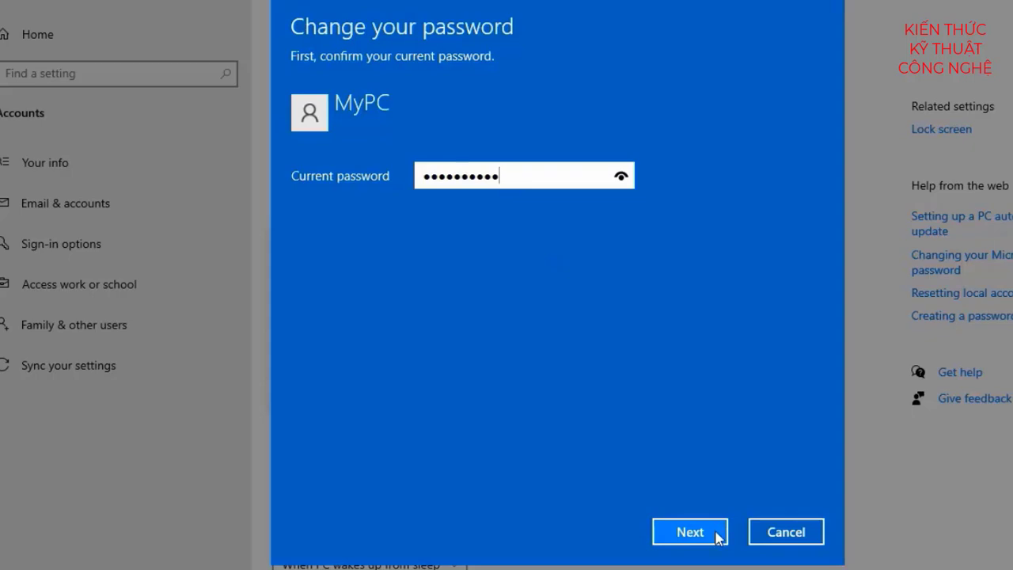
pyautogui.click(687, 537)
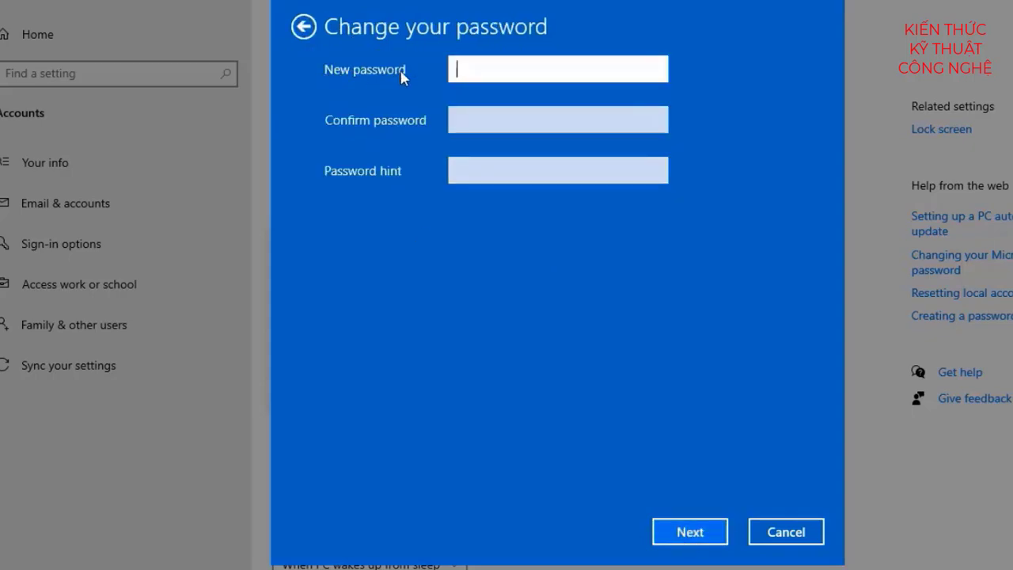
# Step: Enter and confirm the new password with hint 'khoa hoc', and apply the change
pyautogui.write('********')
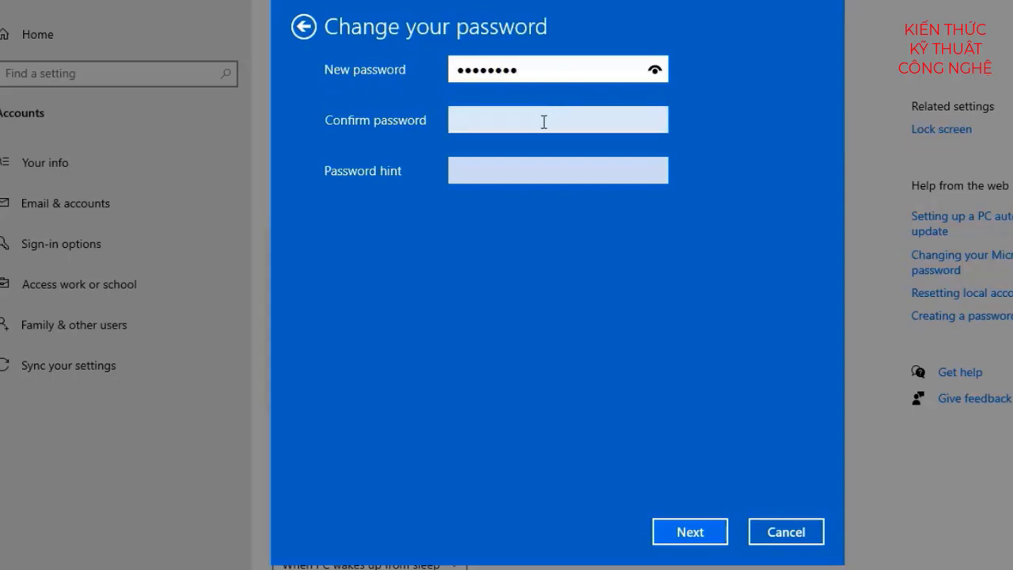
pyautogui.write('**')
pyautogui.click(542, 120)
pyautogui.write('********')
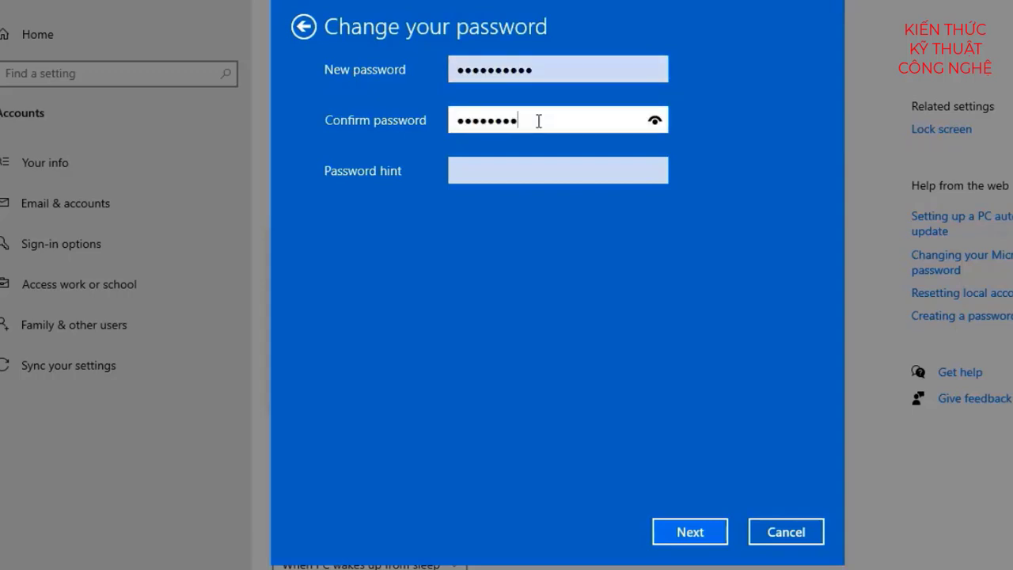
pyautogui.write('**')
pyautogui.click(508, 172)
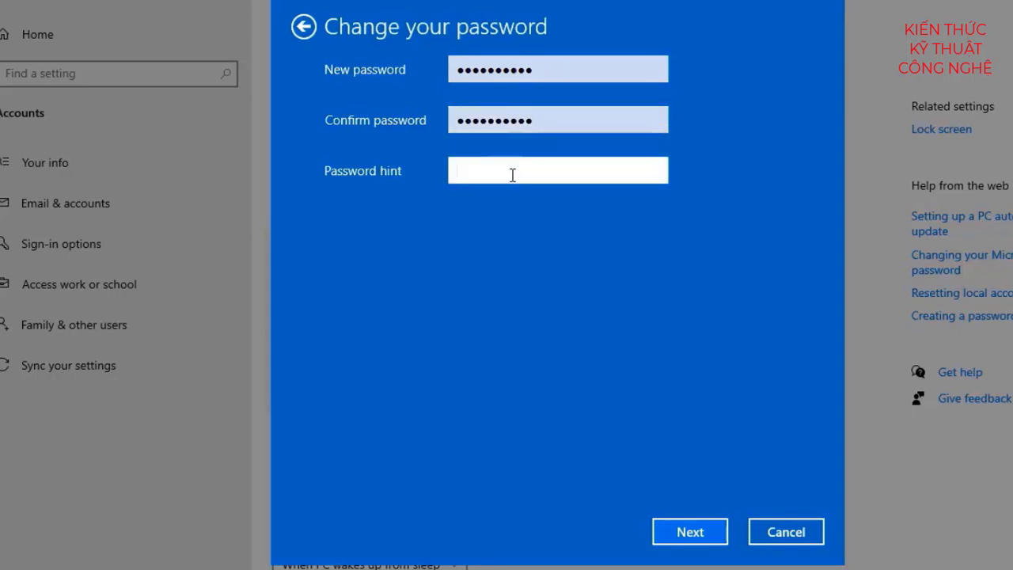
pyautogui.write('khoa hoc')
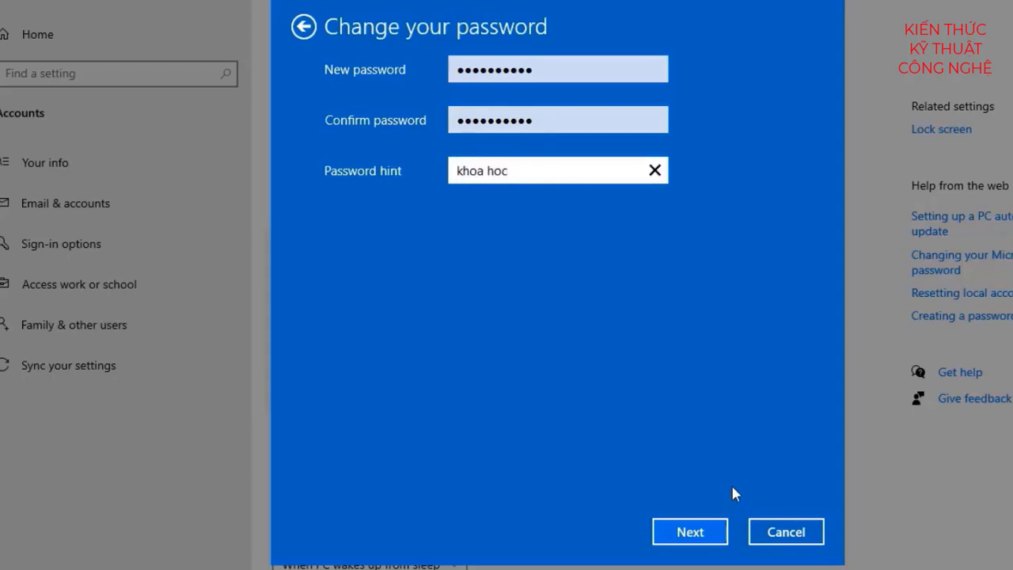
pyautogui.click(690, 532)
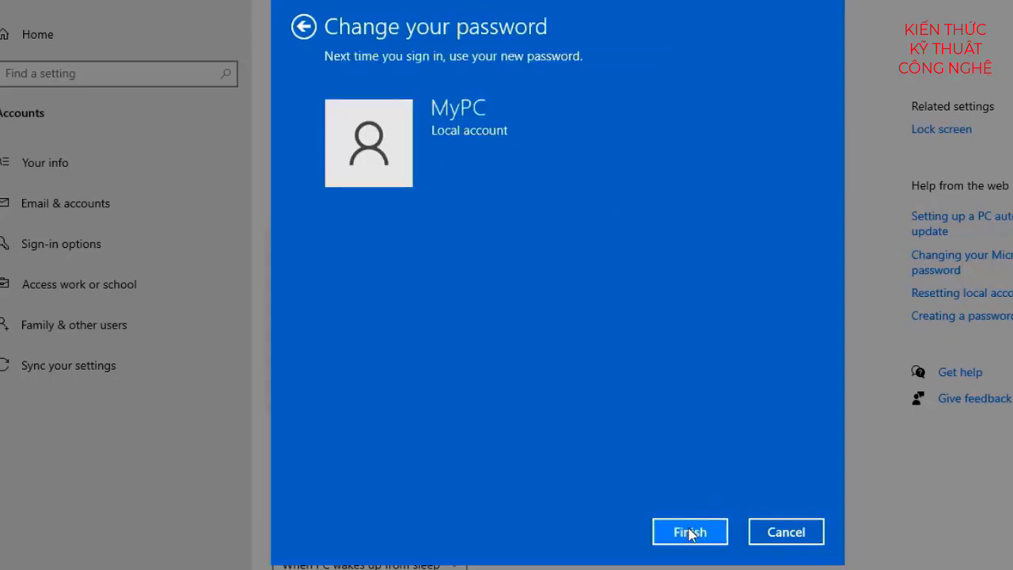
pyautogui.click(690, 532)
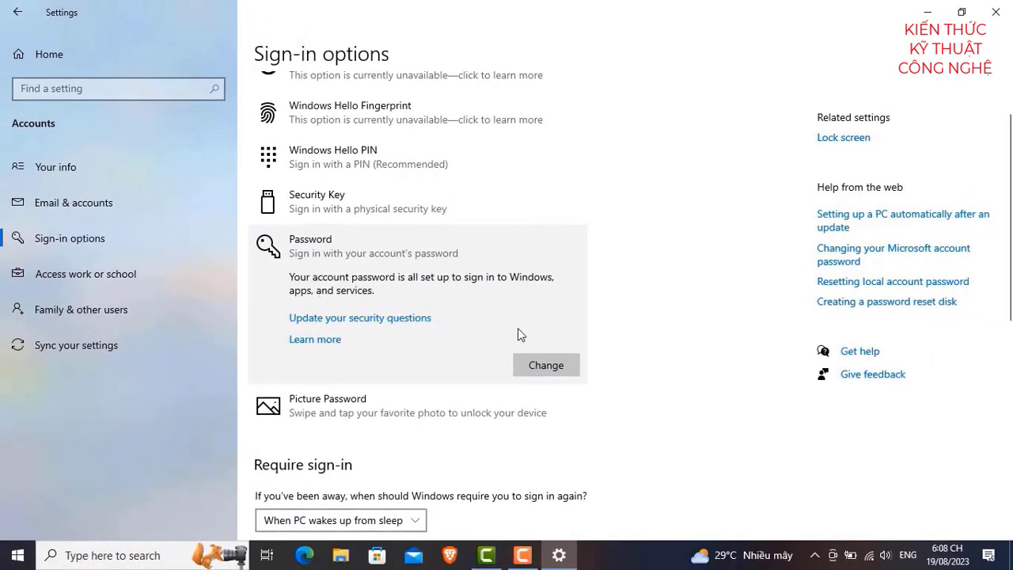
pyautogui.click(999, 12)
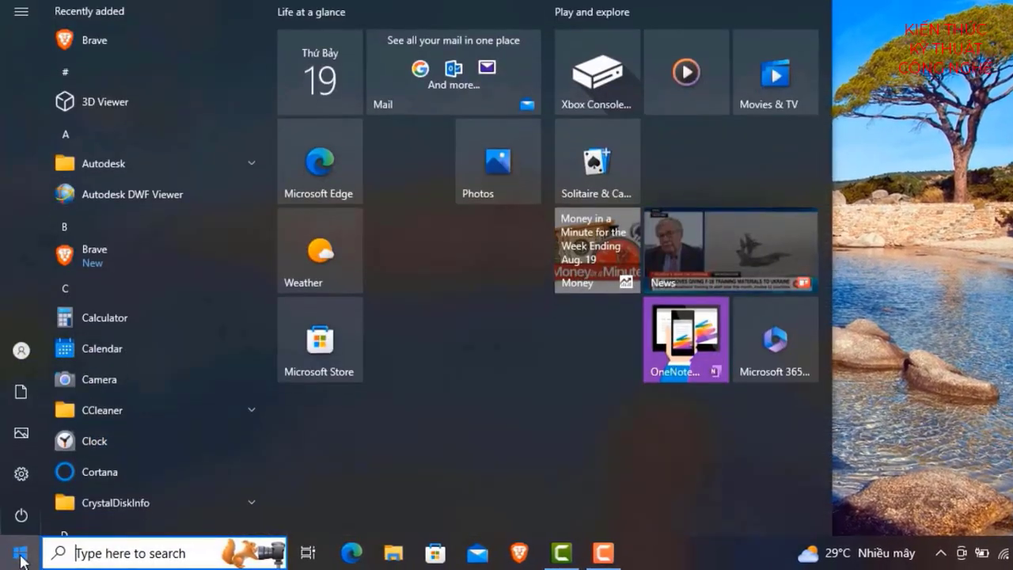
pyautogui.click(35, 474)
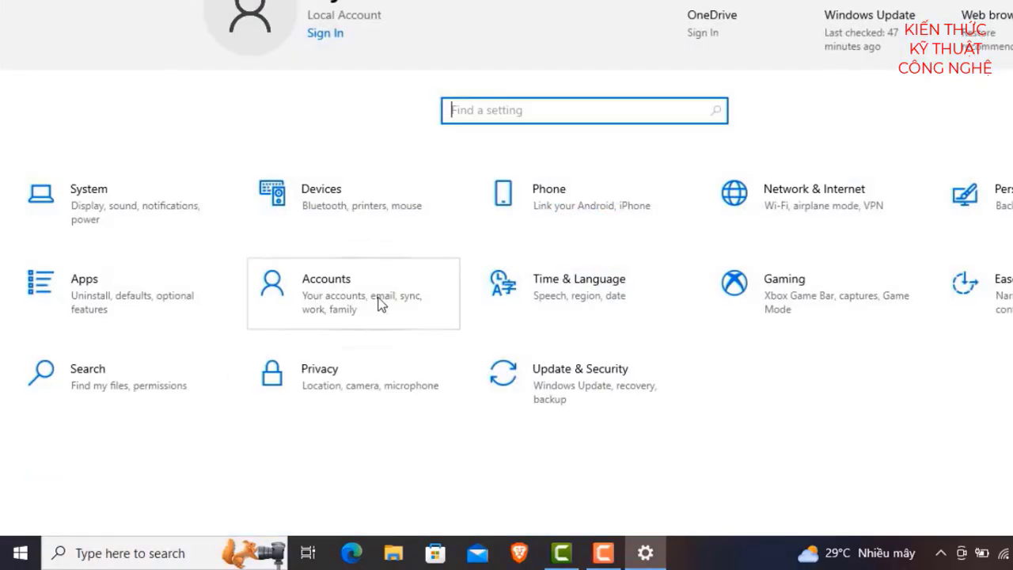
pyautogui.click(342, 294)
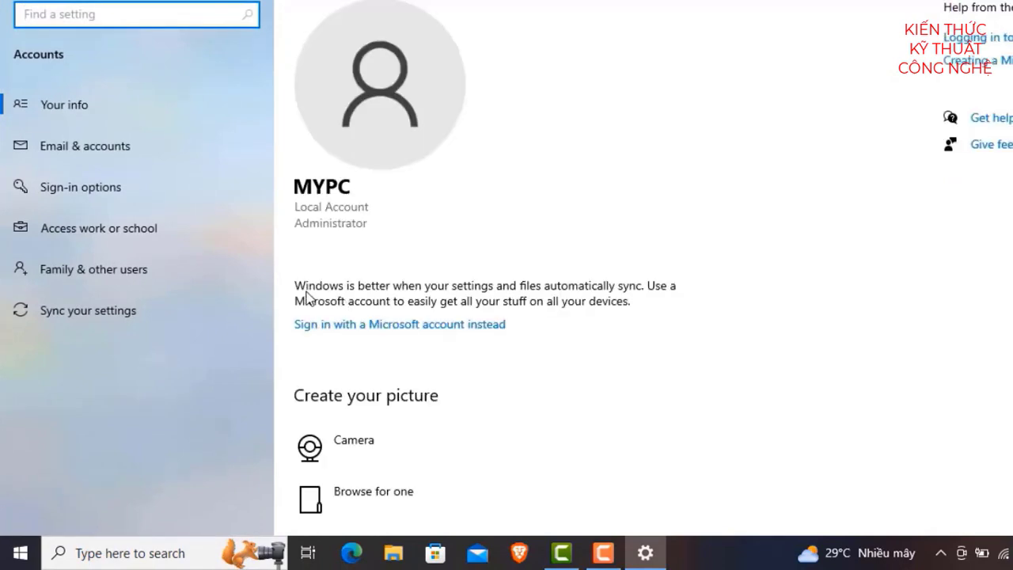
pyautogui.click(106, 191)
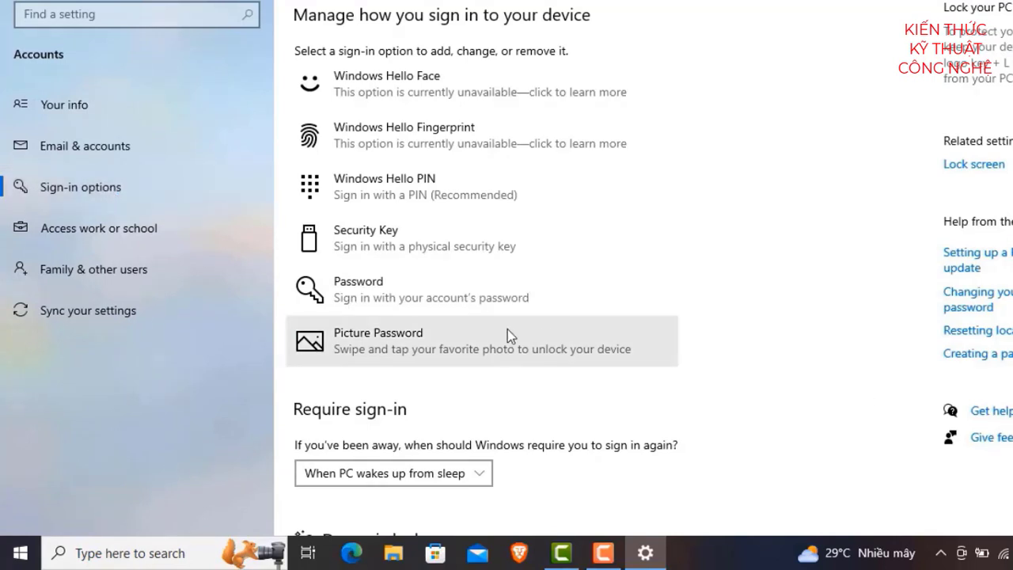
pyautogui.click(413, 298)
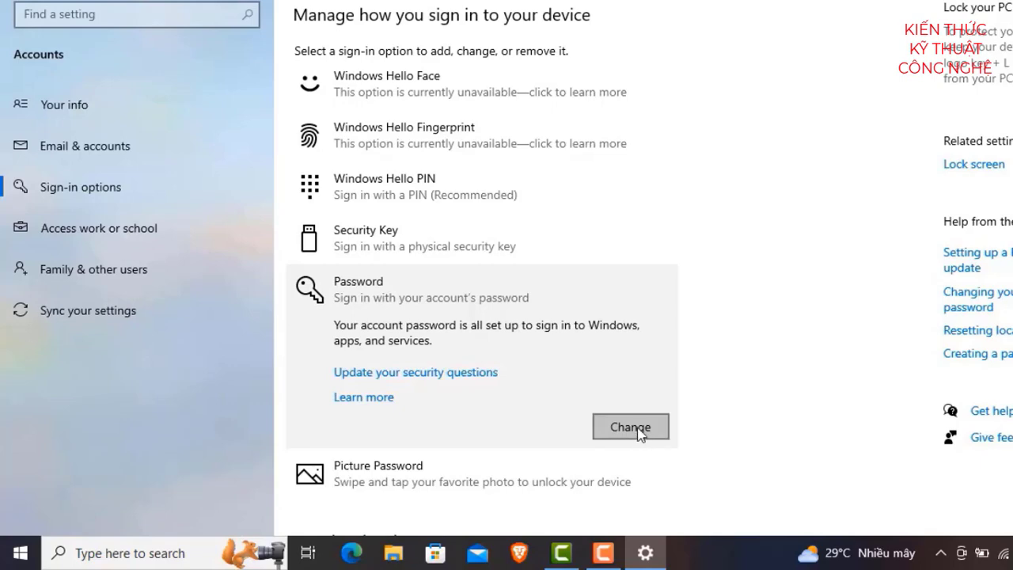
# Step: Verify the current password, leave the new password, confirmation and hint blank, and apply the change
pyautogui.click(630, 427)
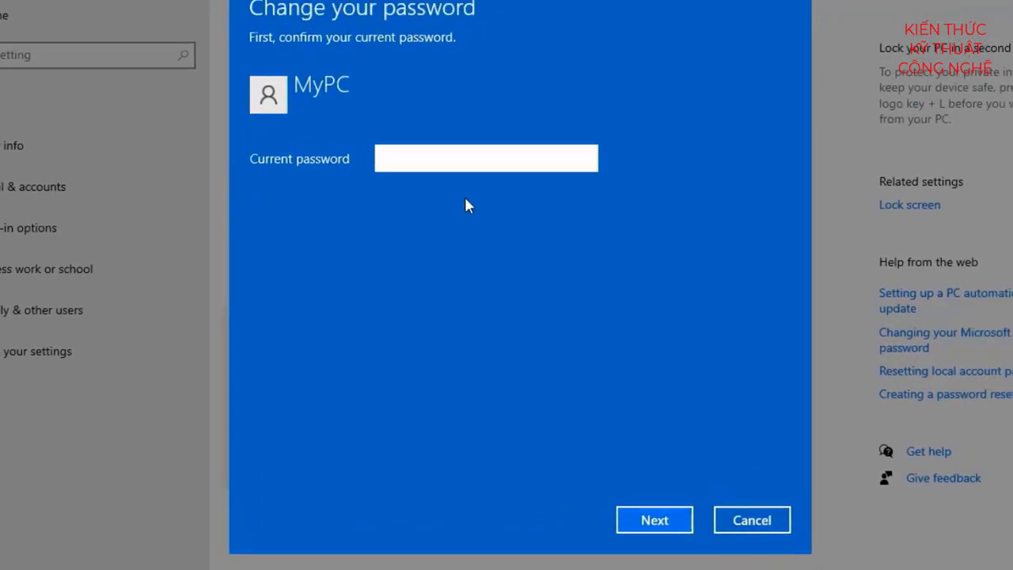
pyautogui.write('••••')
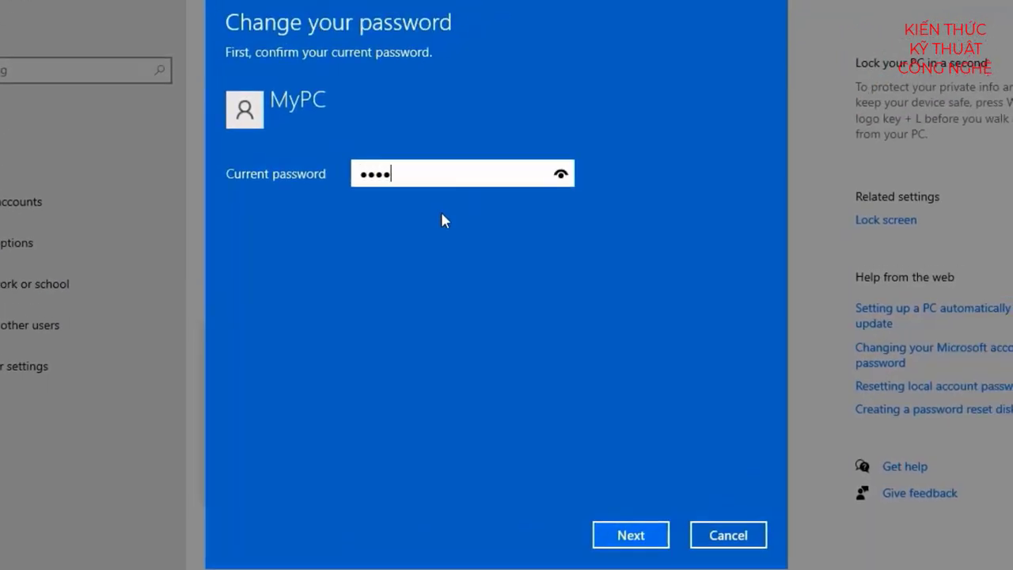
pyautogui.write('•••••••')
pyautogui.click(631, 536)
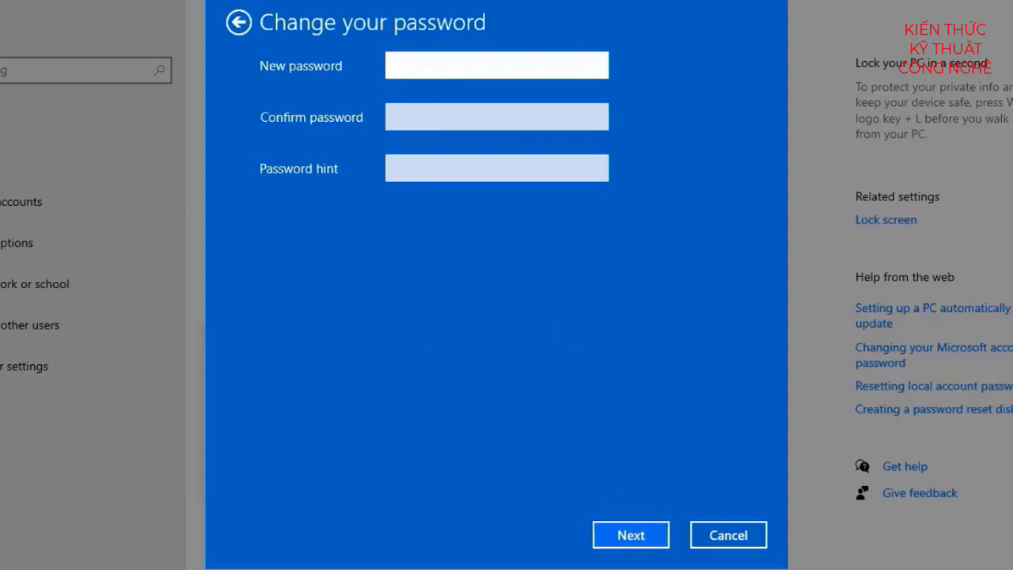
pyautogui.click(644, 539)
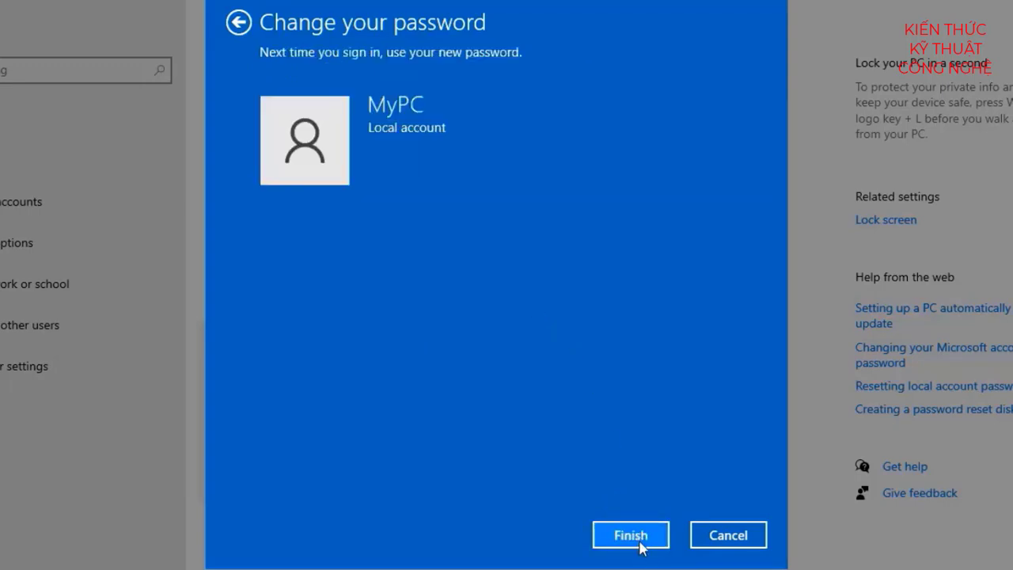
pyautogui.click(640, 543)
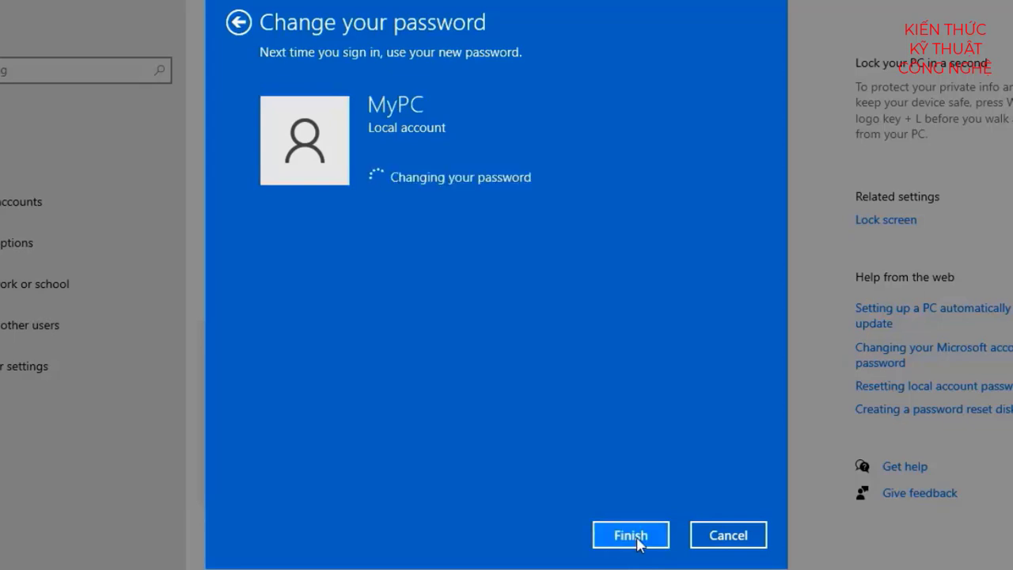